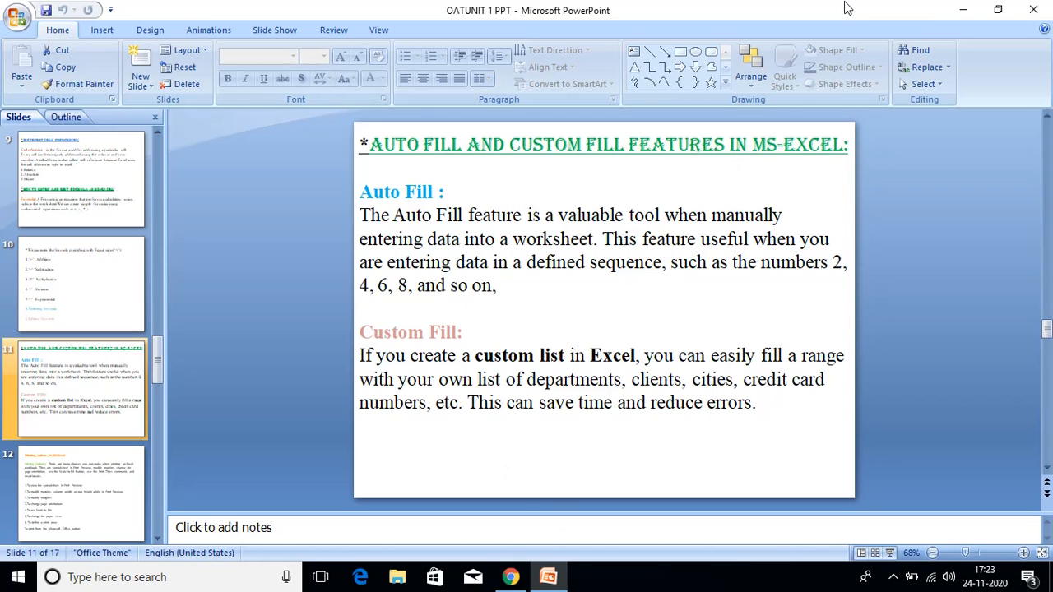
Step: Switch from the presentation to Excel by opening the New Microsoft Office Excel Worksheet from the desktop in a maximized window
click(966, 10)
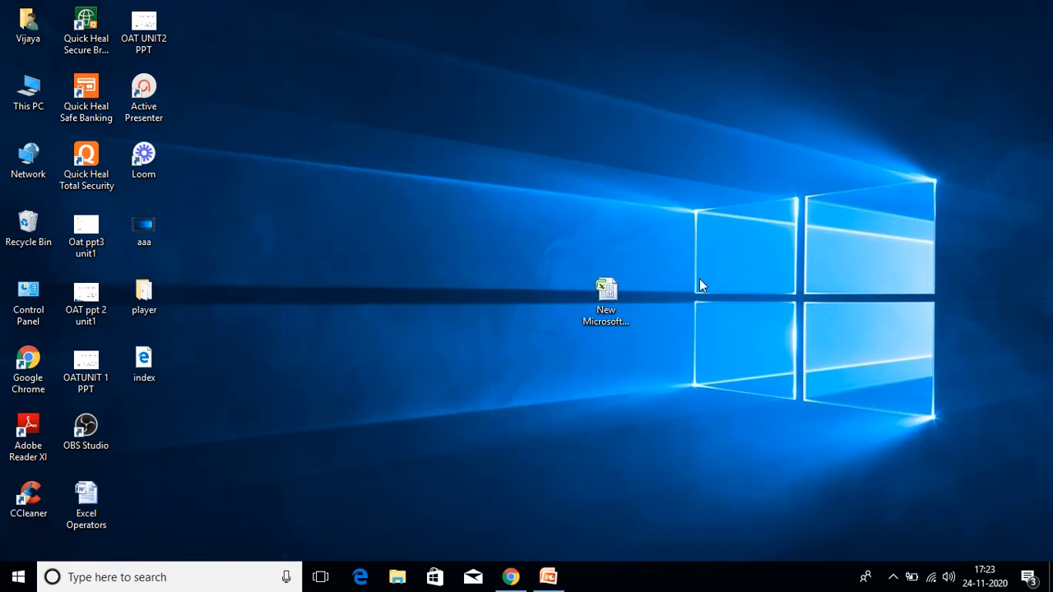
double_click(609, 290)
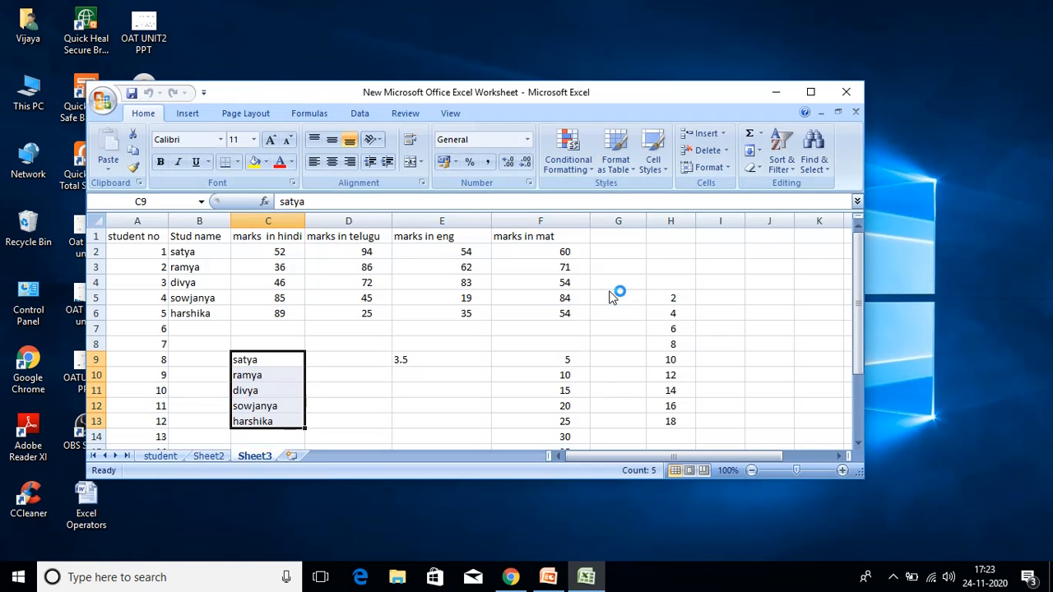
click(811, 93)
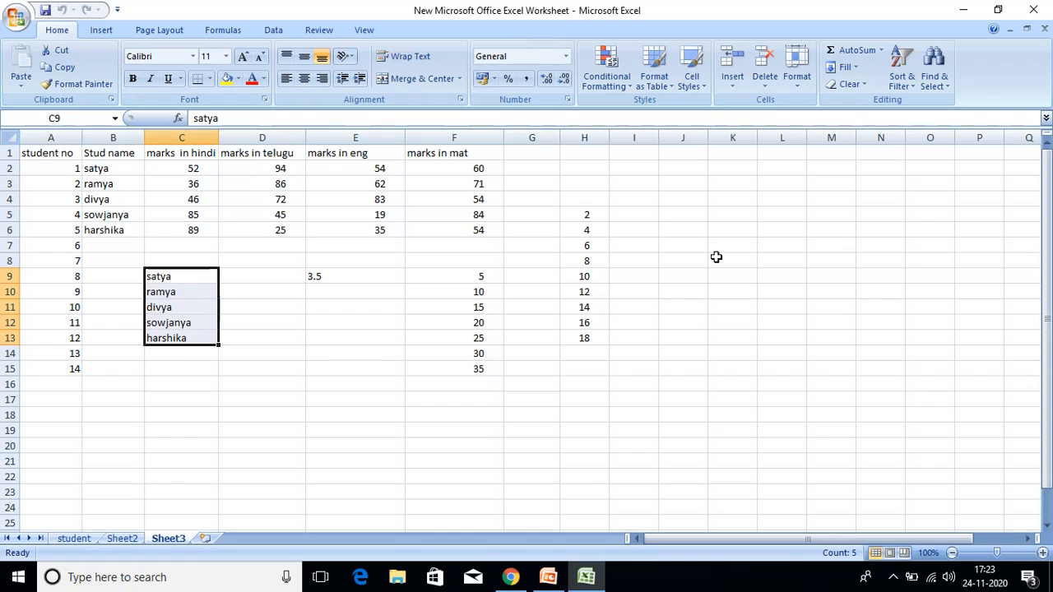
Step: Enter 2 in J5 and auto fill it down to J12 with the Fill Series option
click(695, 211)
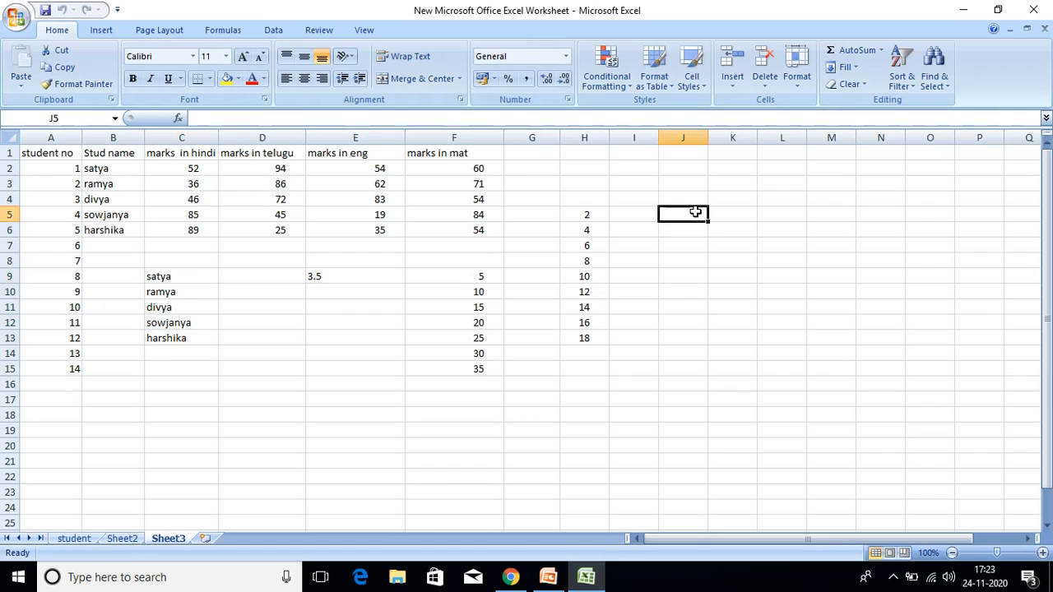
text(2)
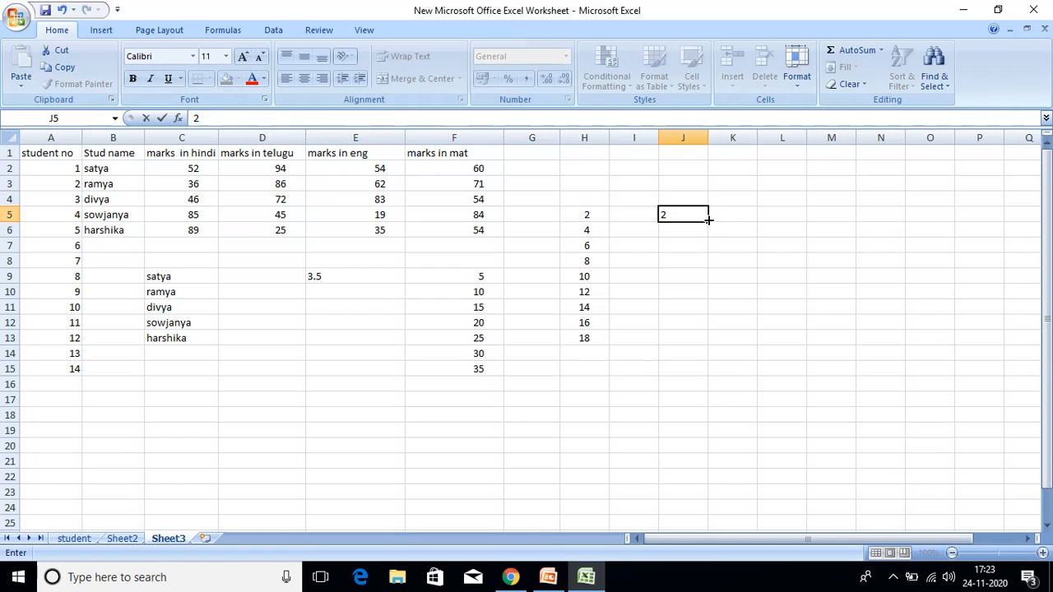
click(695, 216)
click(709, 222)
drag(709, 222, 709, 330)
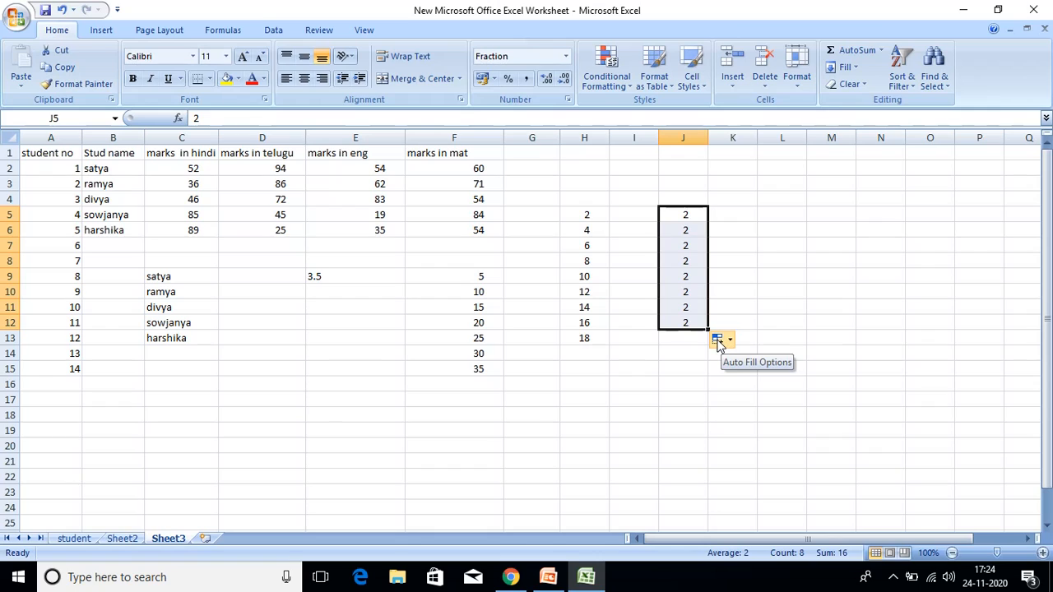
click(719, 343)
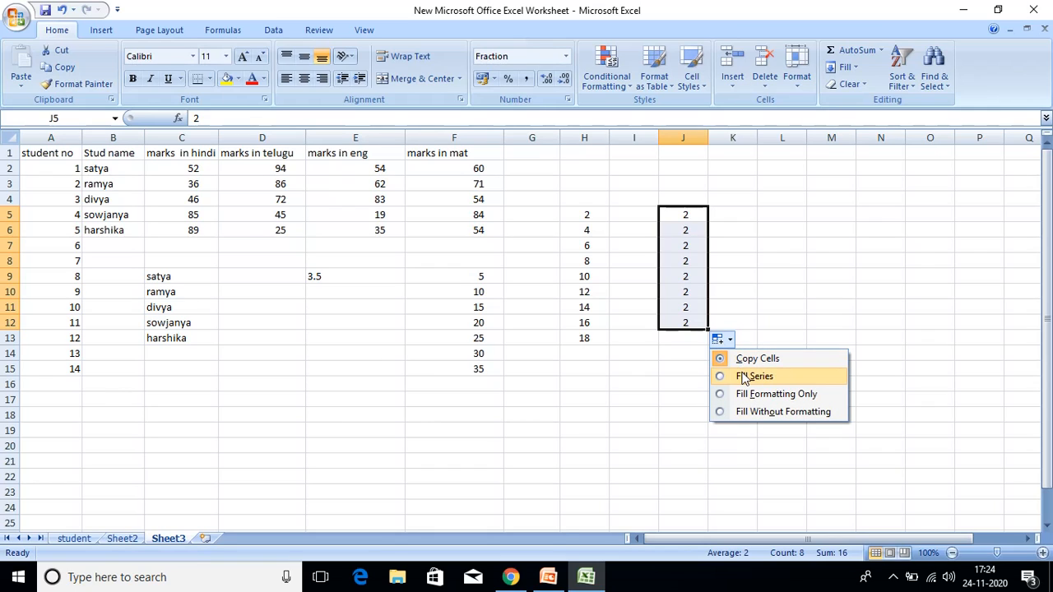
click(750, 376)
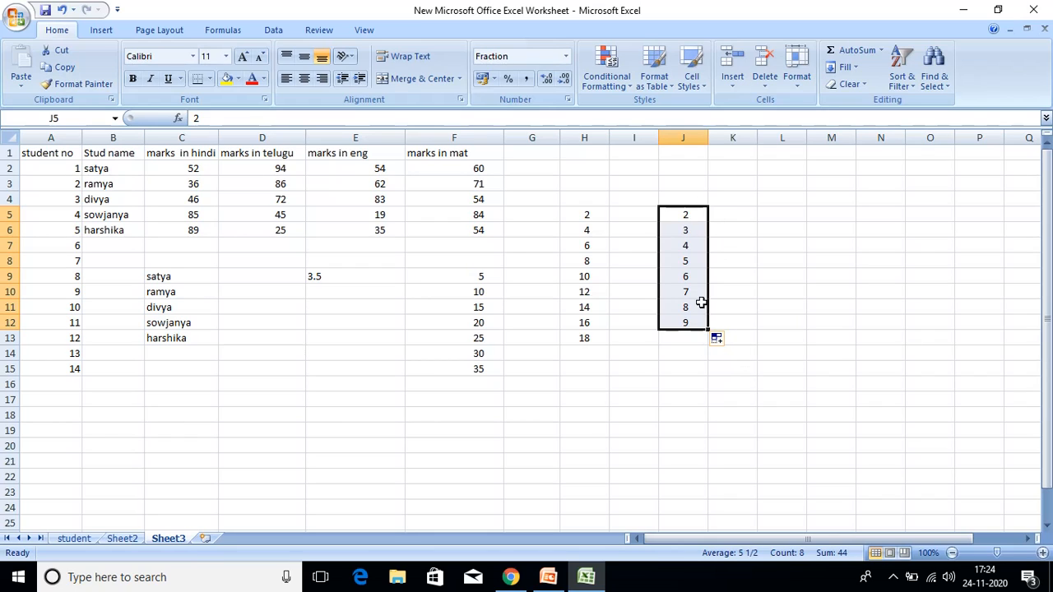
Step: Enter the starting values 2 in K5 and 4 in K6
click(738, 220)
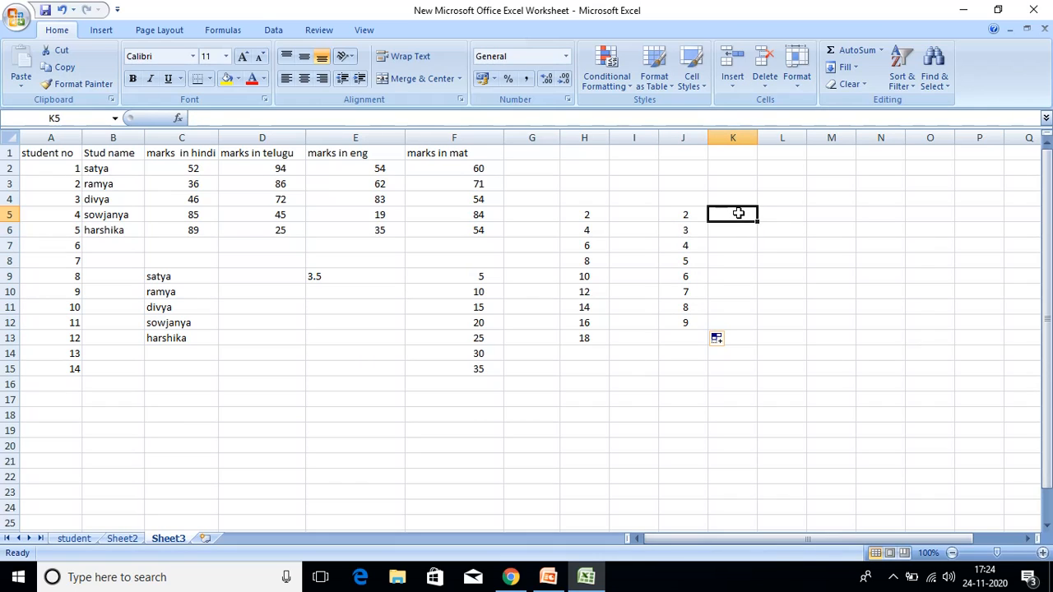
text(2)
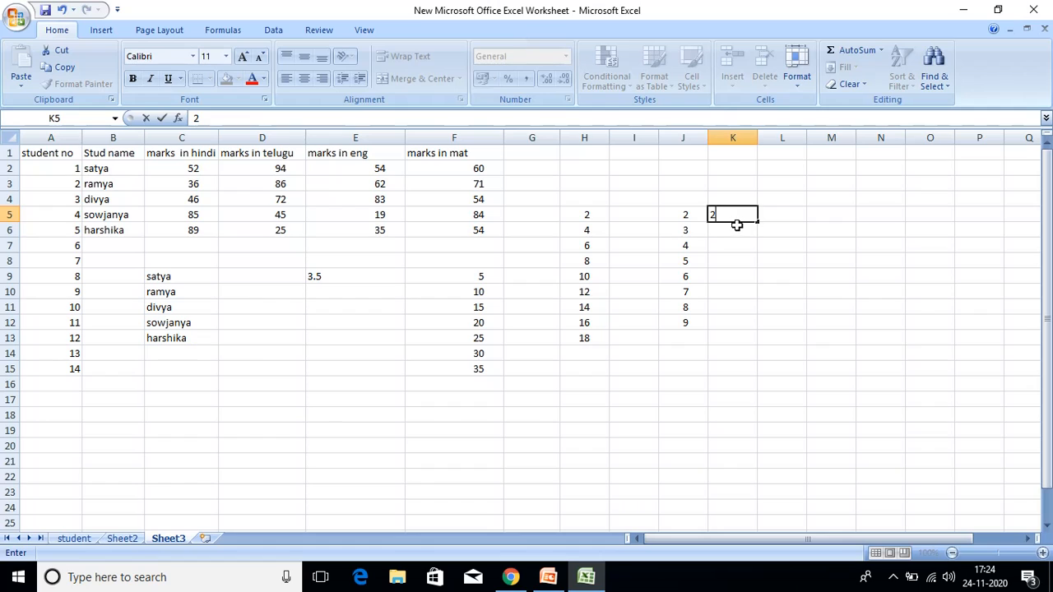
key(Return)
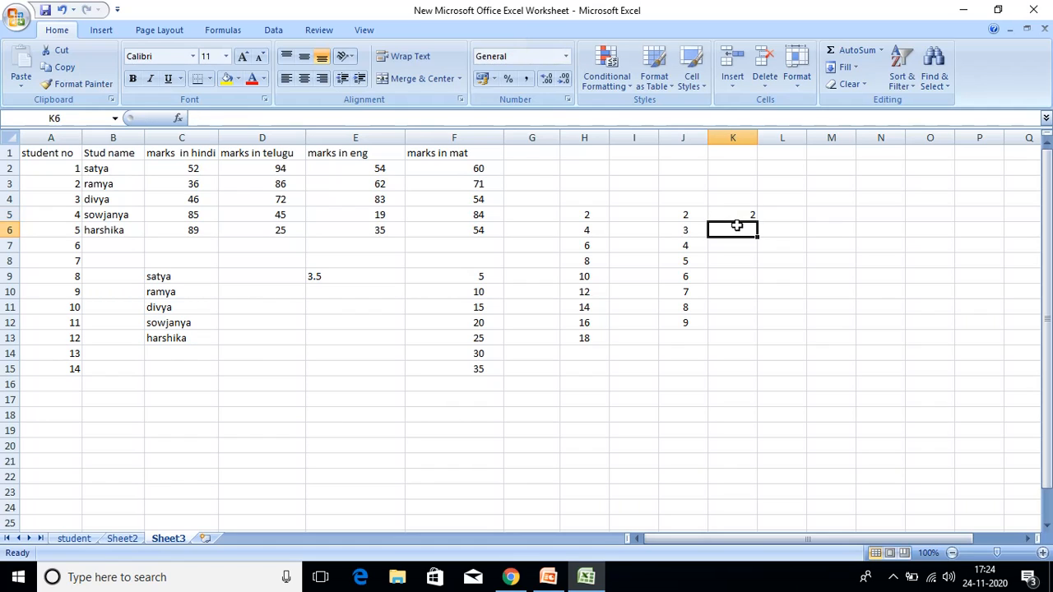
text(3)
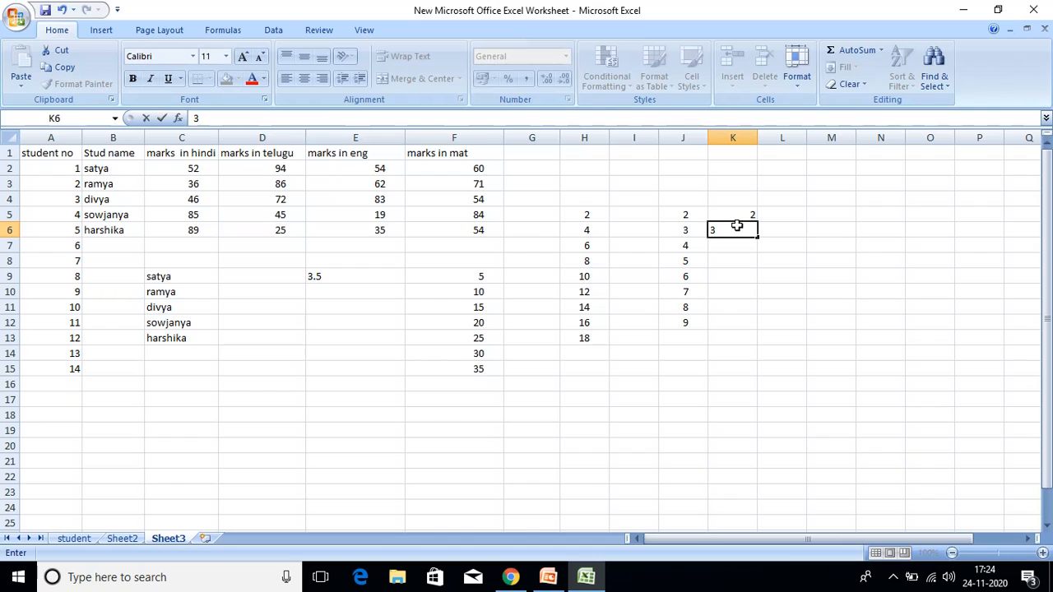
key(BackSpace)
text(4)
click(746, 219)
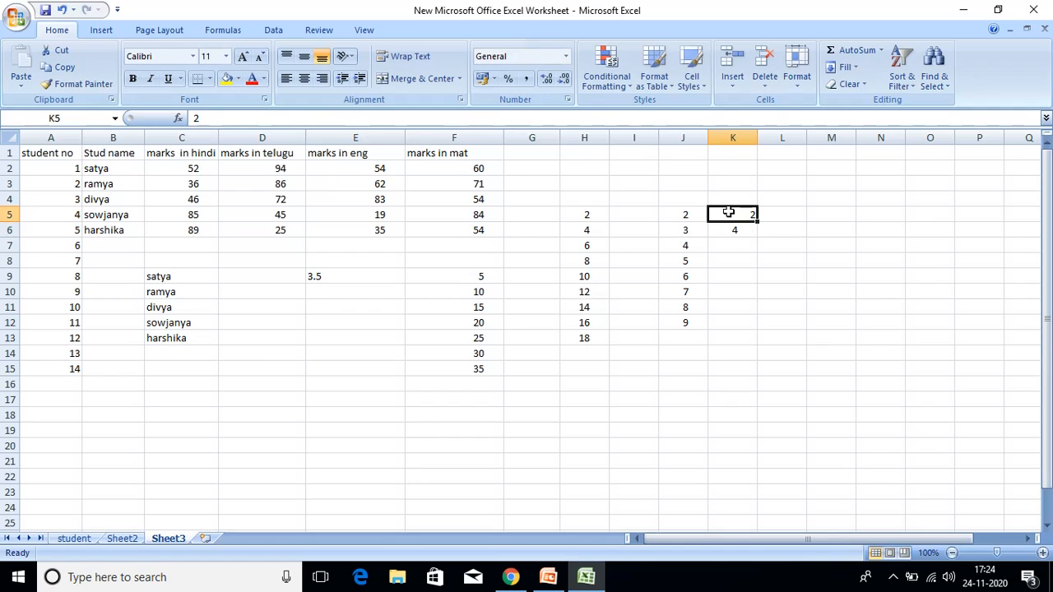
Step: Auto fill the K5:K6 pattern down to K12 using the Fill Series option
drag(730, 212, 731, 233)
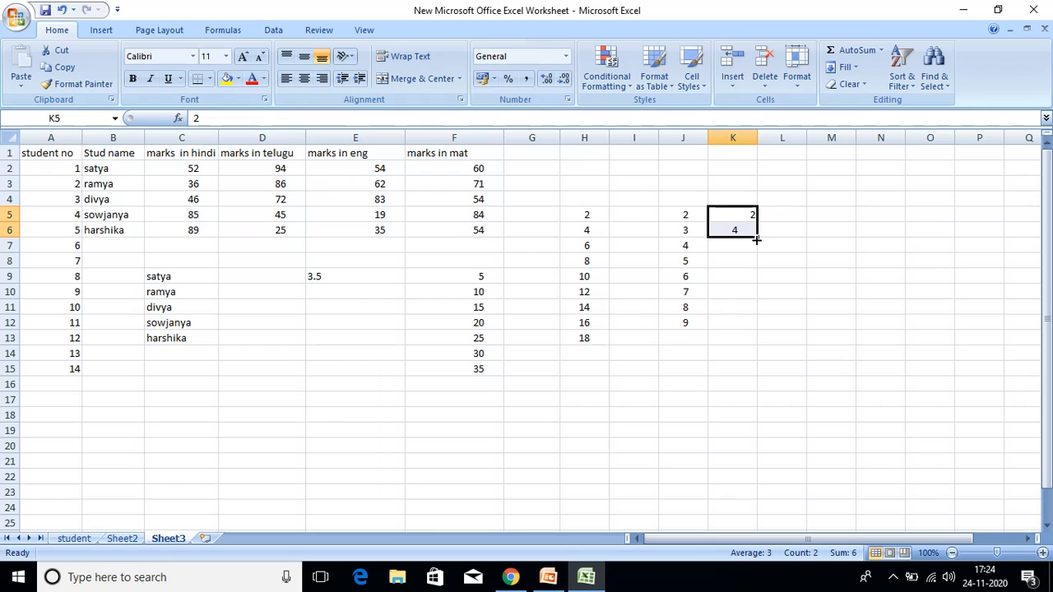
drag(757, 238, 766, 339)
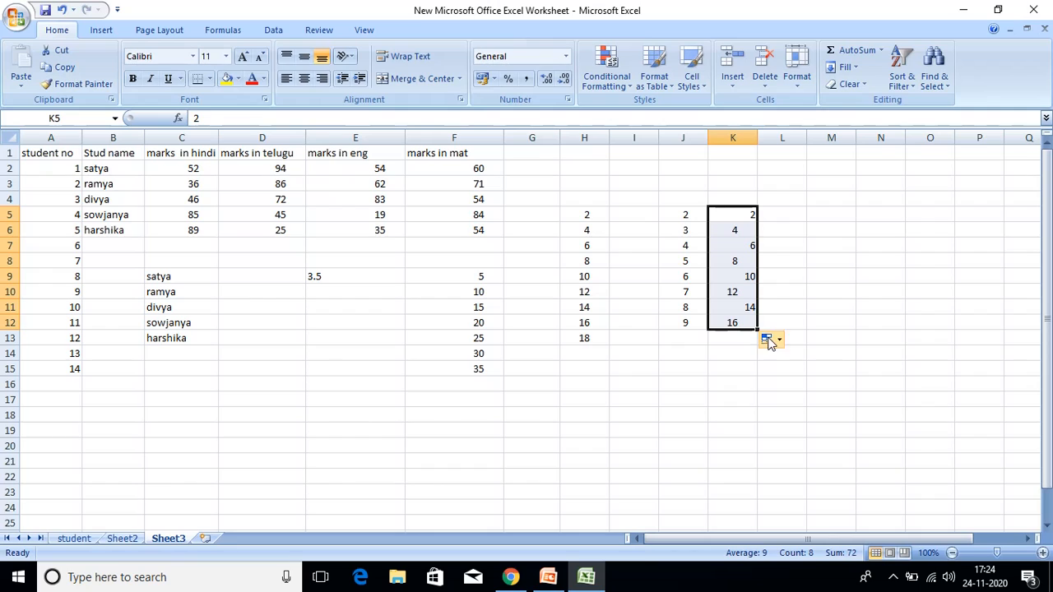
click(770, 341)
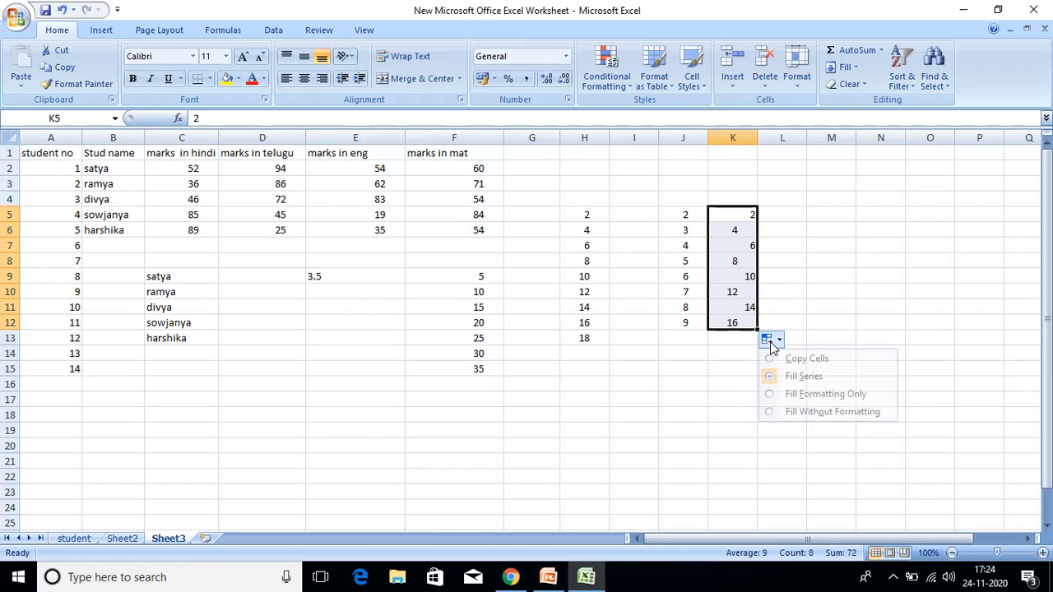
click(804, 376)
click(804, 265)
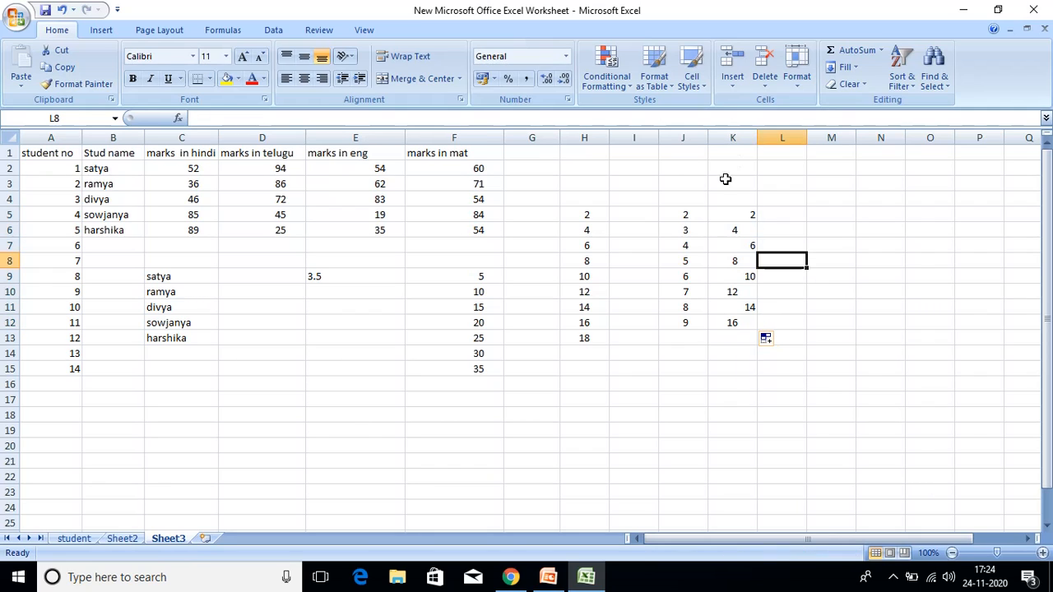
Step: Enter 5 in M5 and 10 in M6, and auto fill the pattern down to M12
click(826, 215)
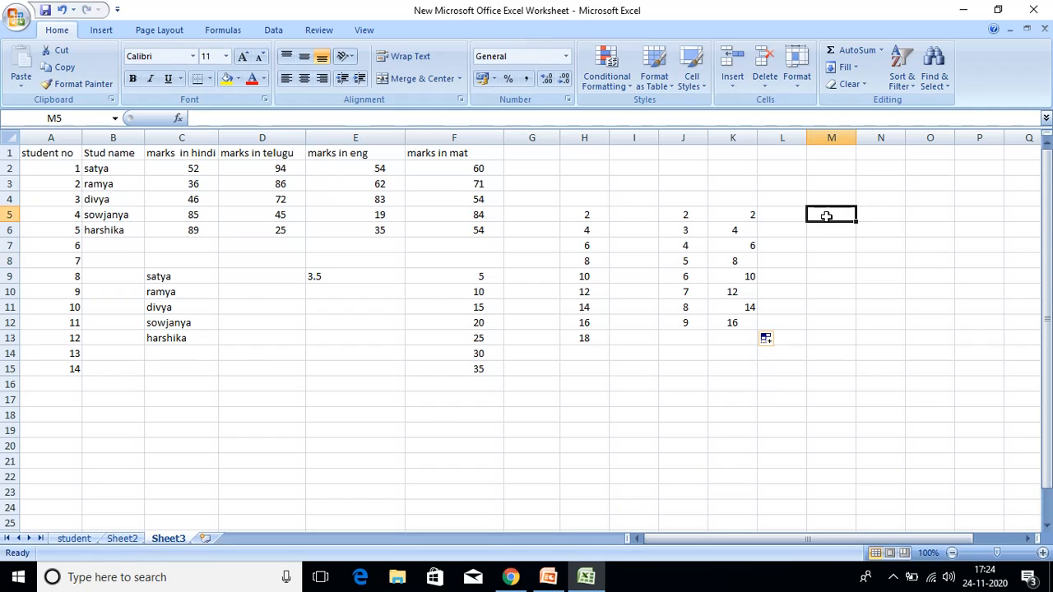
text(5)
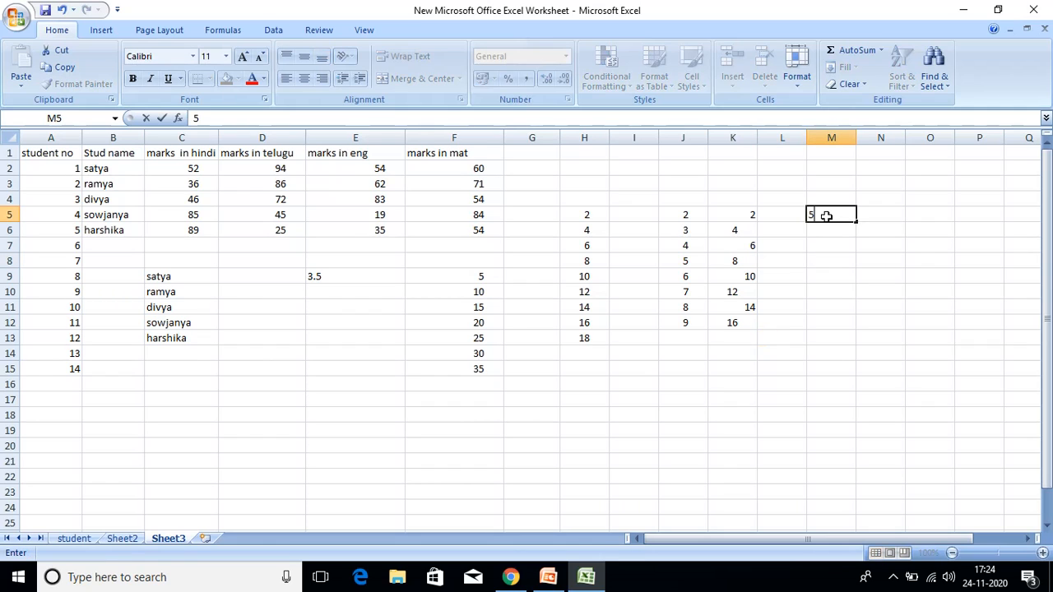
click(827, 228)
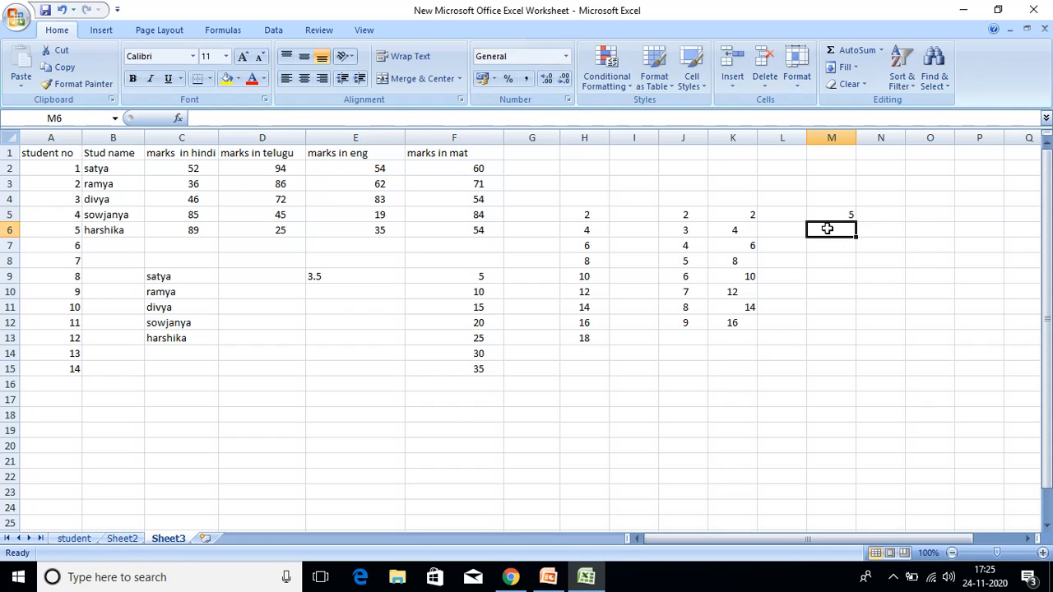
text(10)
key(Return)
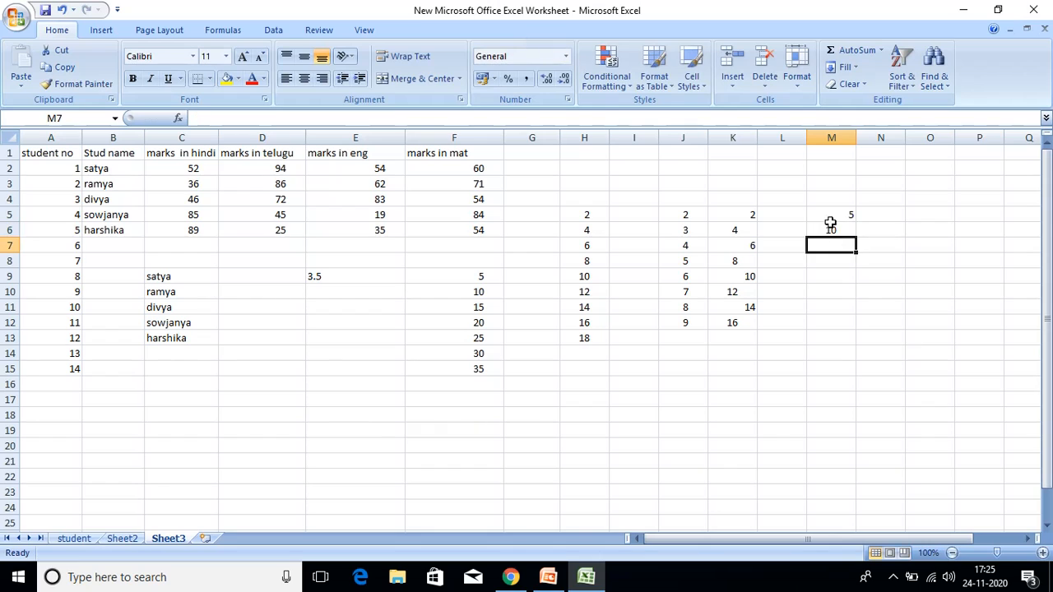
click(832, 209)
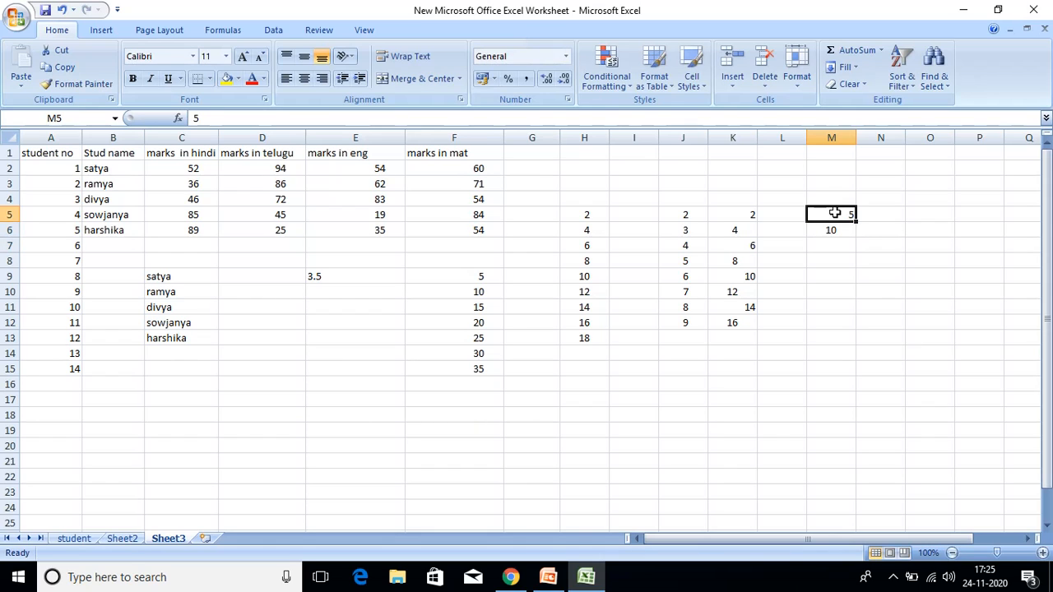
drag(835, 214, 860, 326)
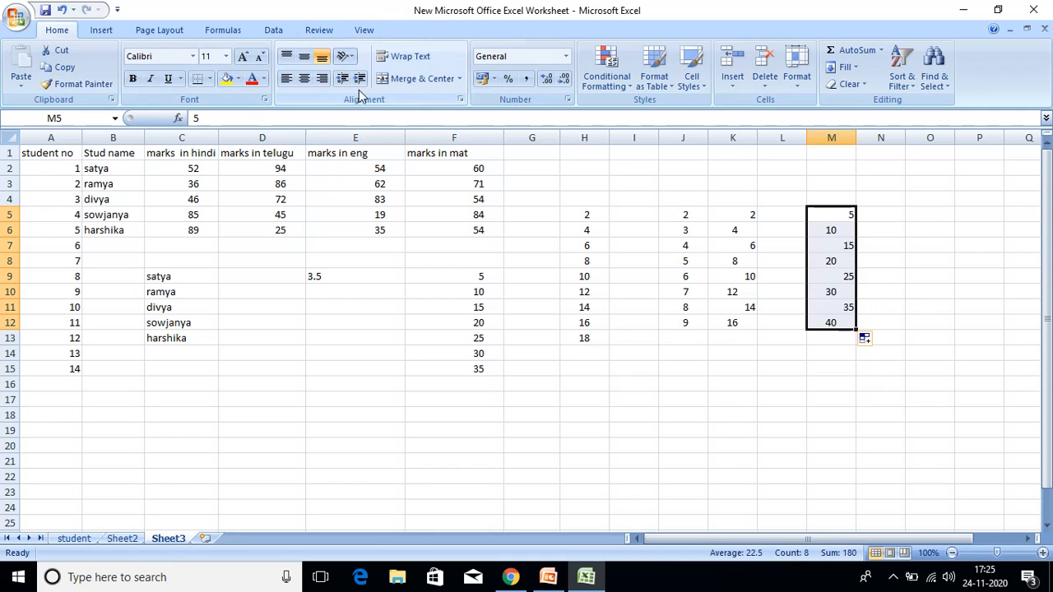
click(286, 55)
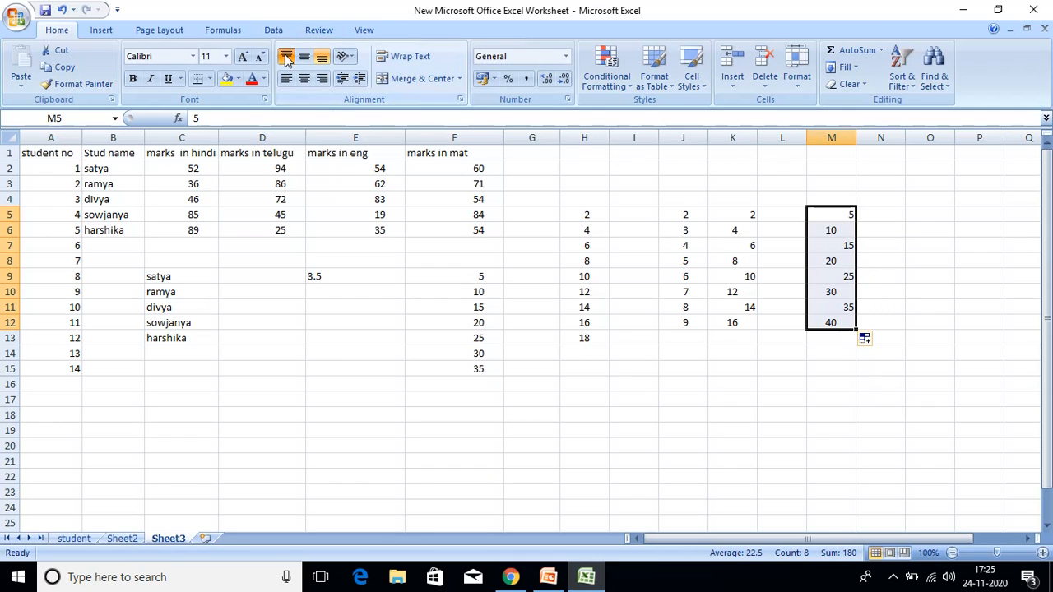
Step: Enter sun in K10 and in E12, and auto fill the weekday names from E12 down to E18
click(741, 292)
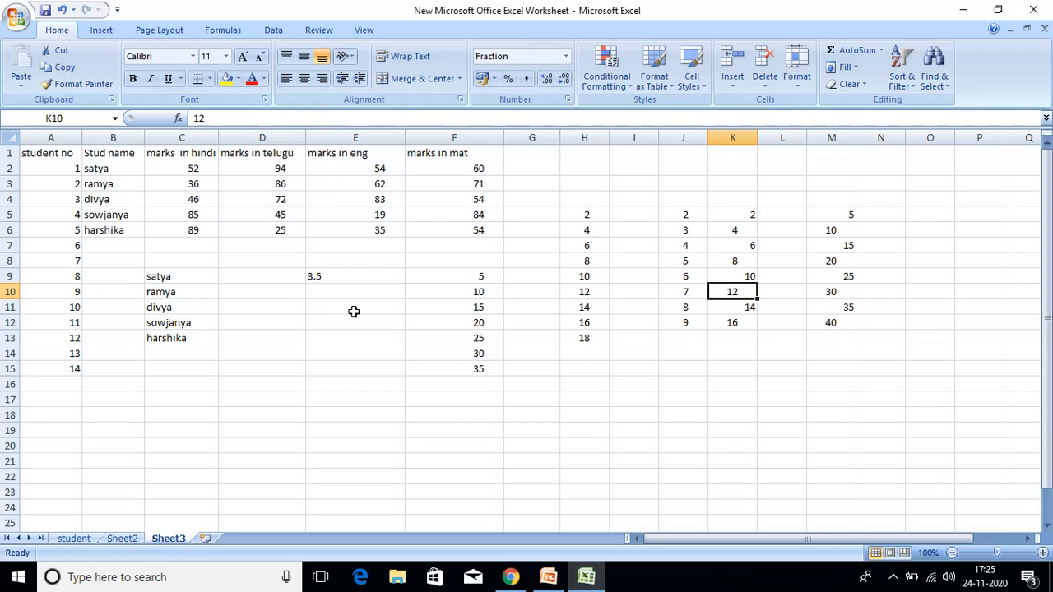
text(sun)
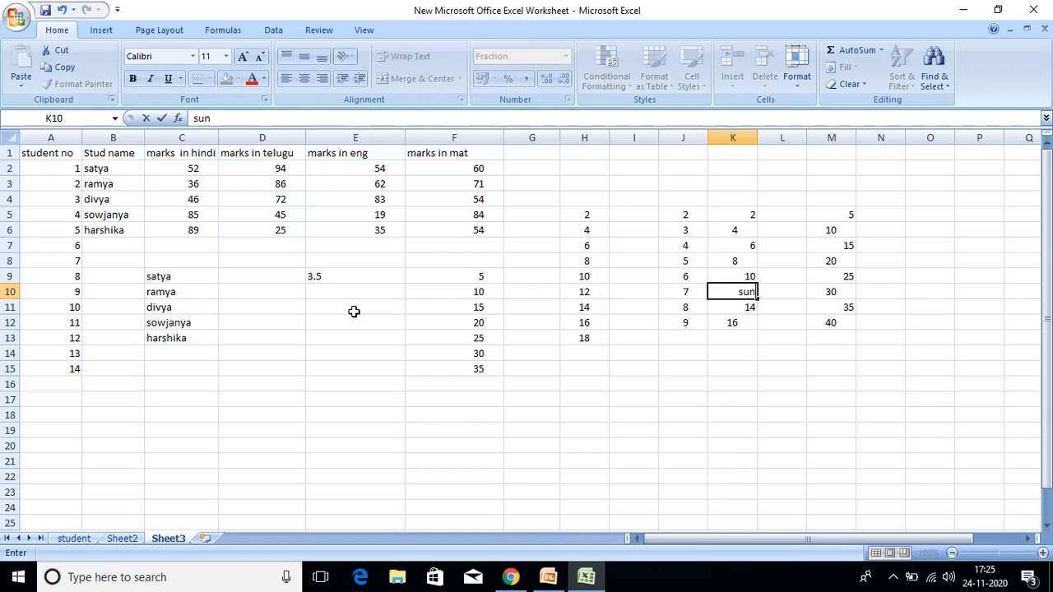
click(351, 324)
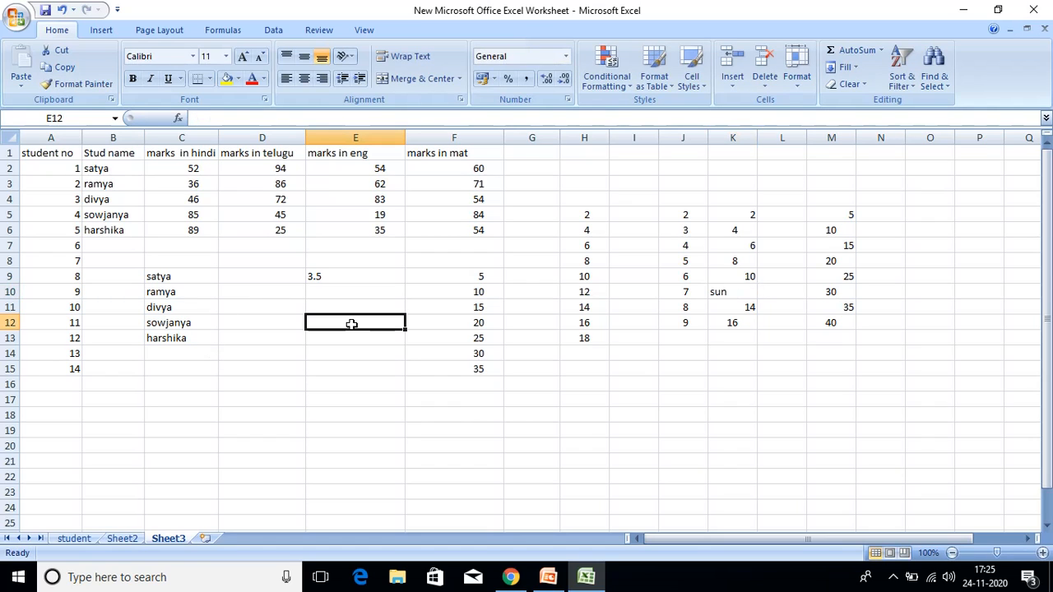
text(su)
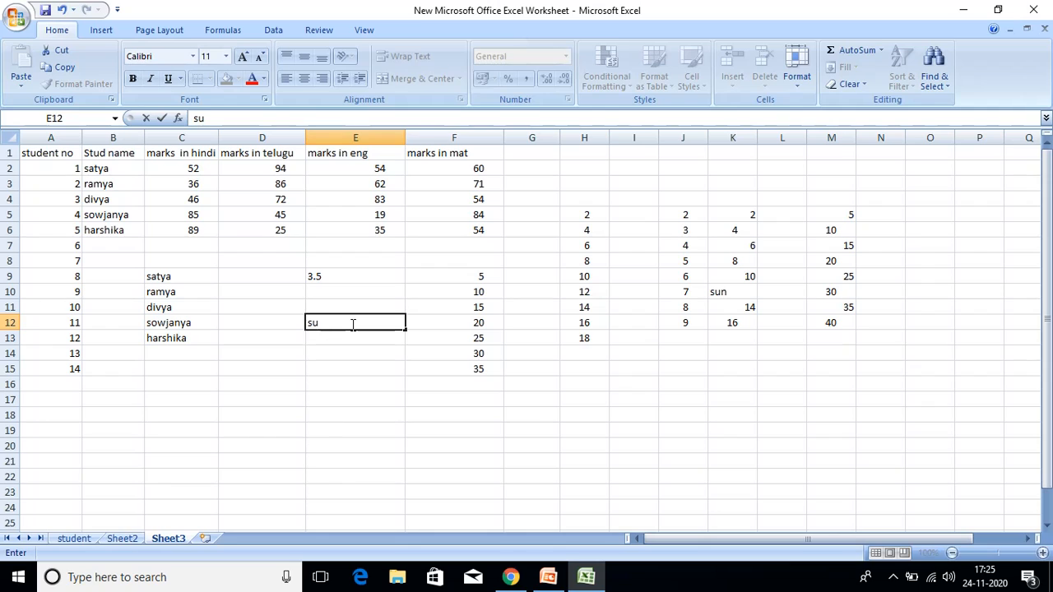
text(n)
drag(404, 332, 406, 422)
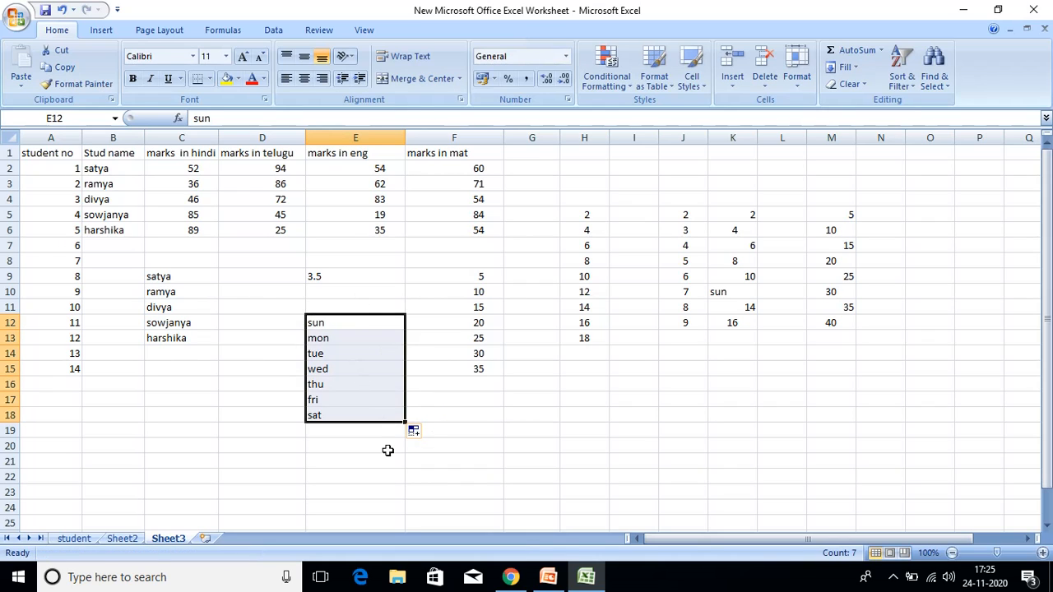
Step: Enter jan in I15 and auto fill the month names down to I22
click(649, 371)
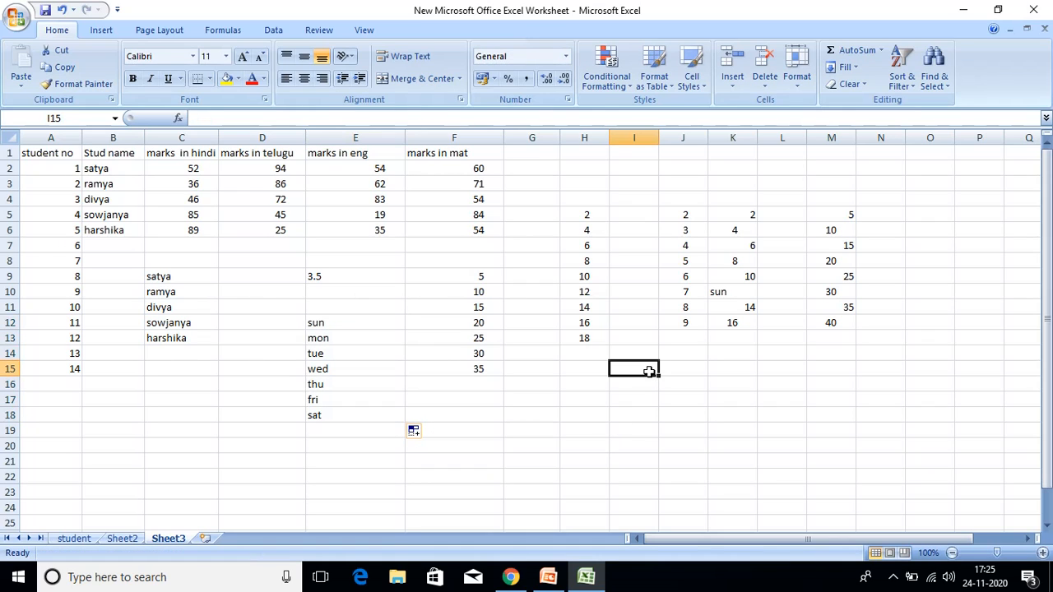
text(jan)
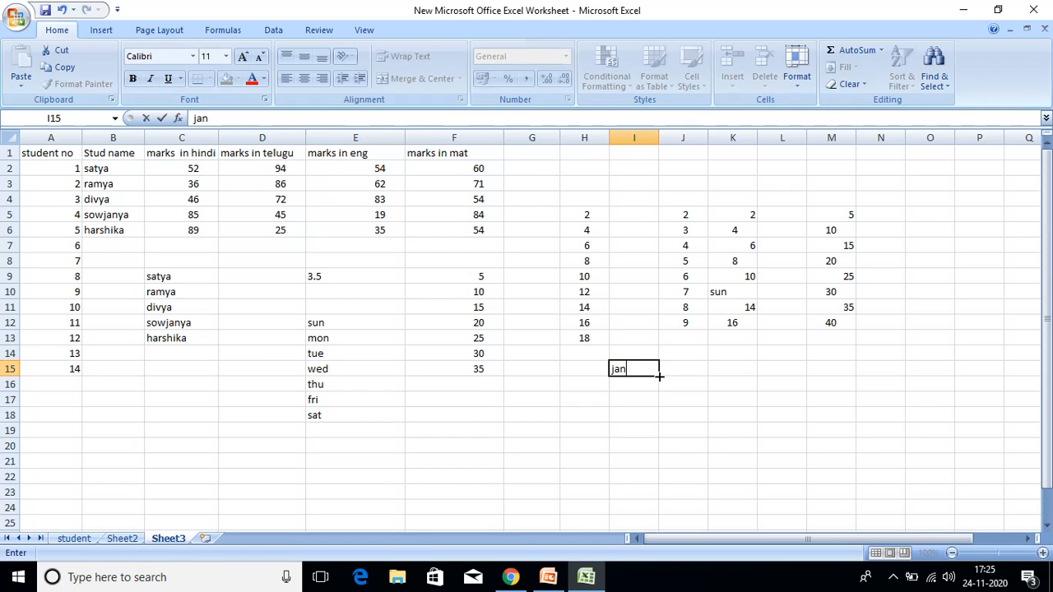
drag(659, 376, 658, 479)
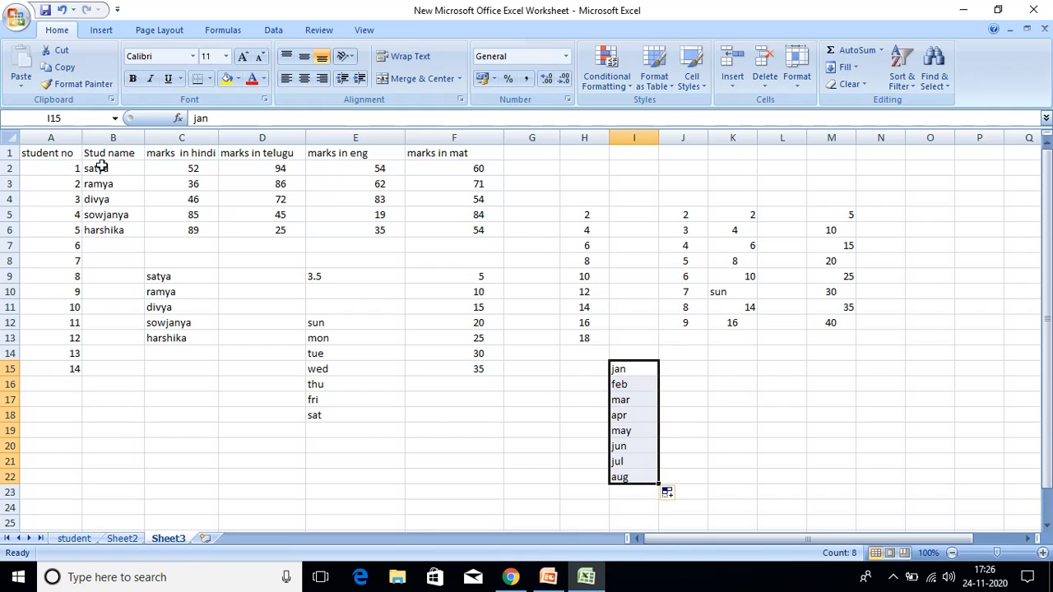
Step: Add three more student names to the Stud name column in cells B7, B8 and B9
click(109, 239)
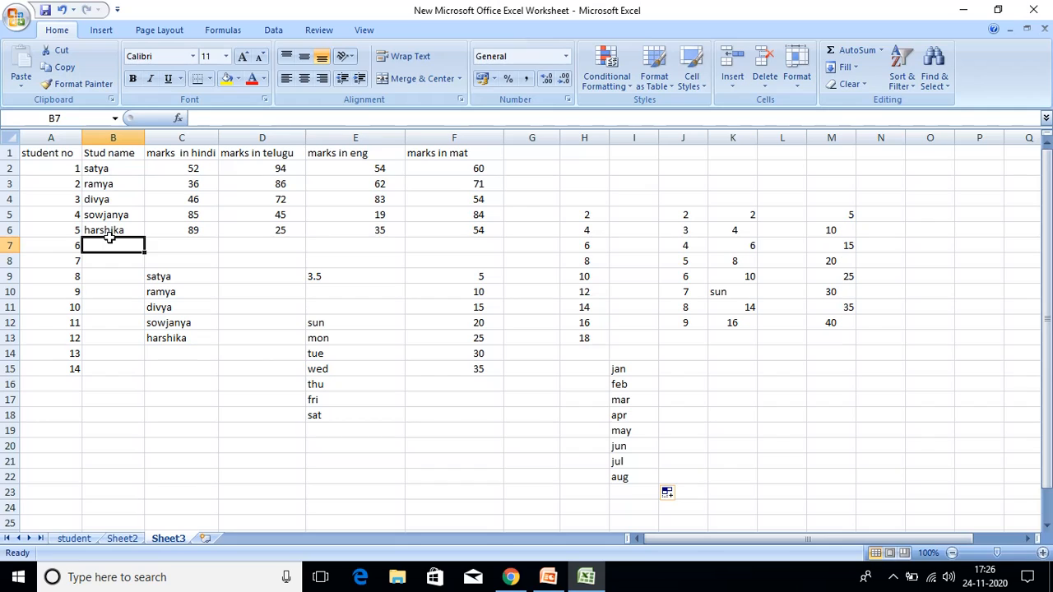
text(siva)
key(Return)
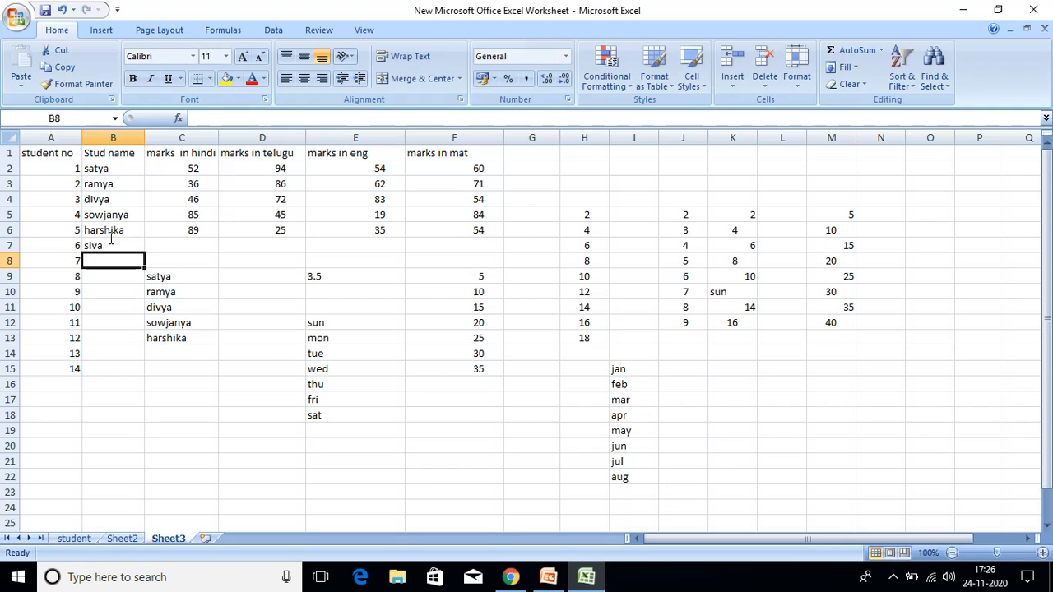
text(sowmya)
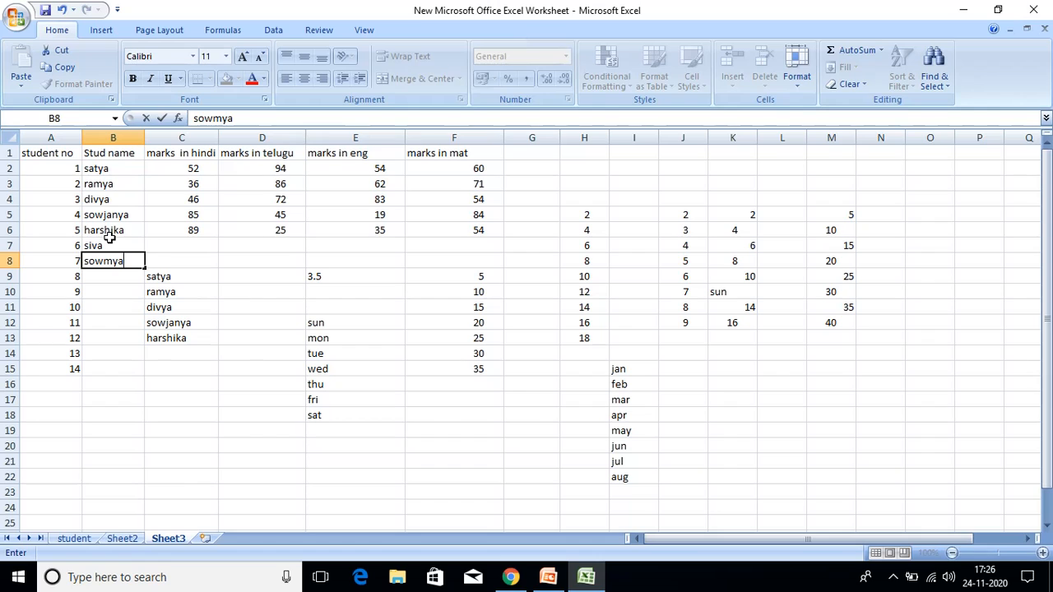
key(Return)
text(si)
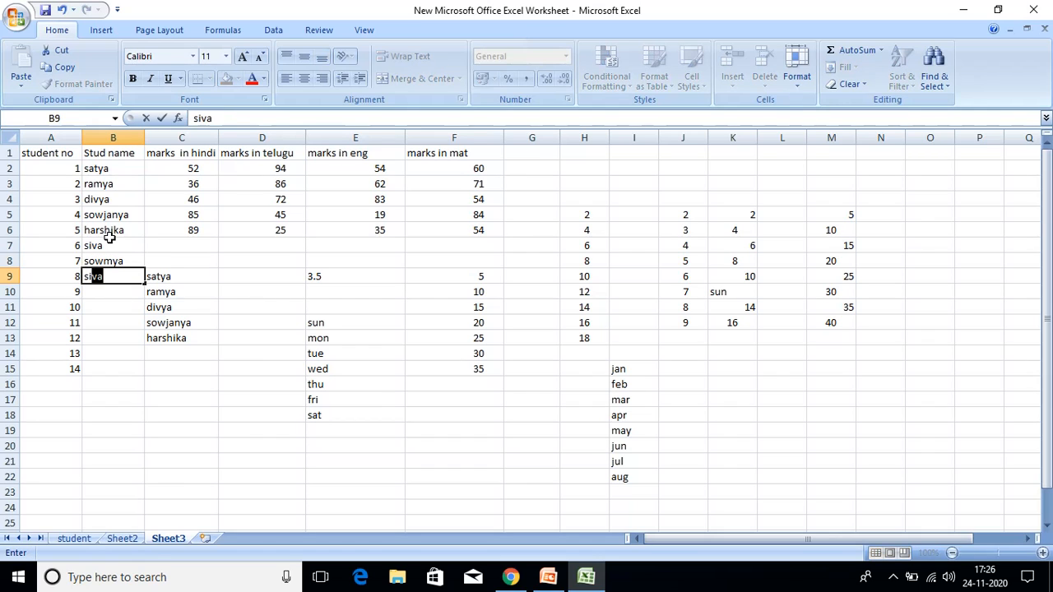
text(reesha)
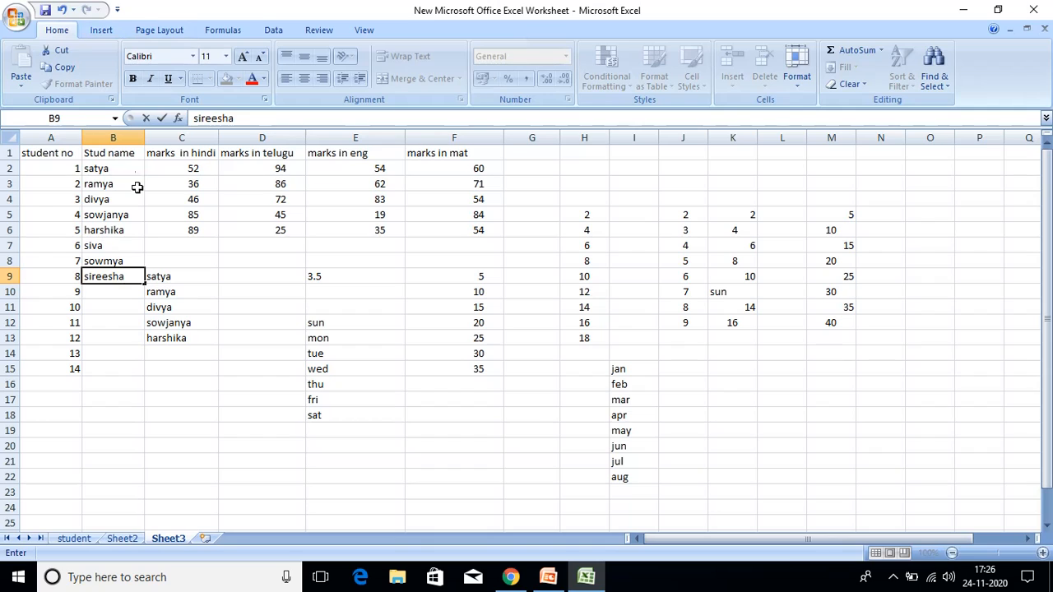
Step: Import the student names in B2:B9 as a new custom list for fill sequences
click(114, 168)
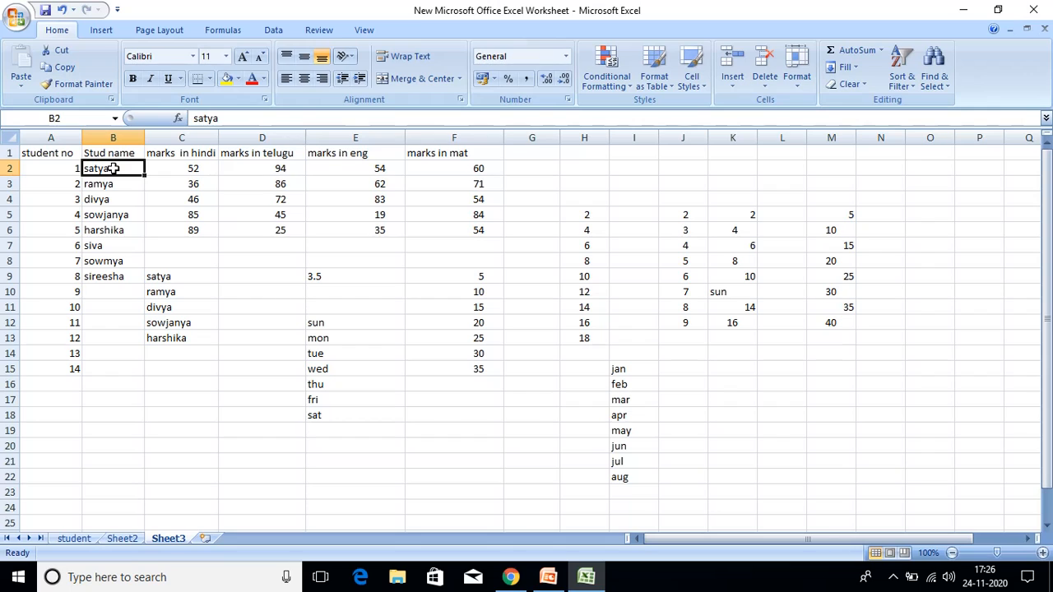
drag(114, 168, 123, 276)
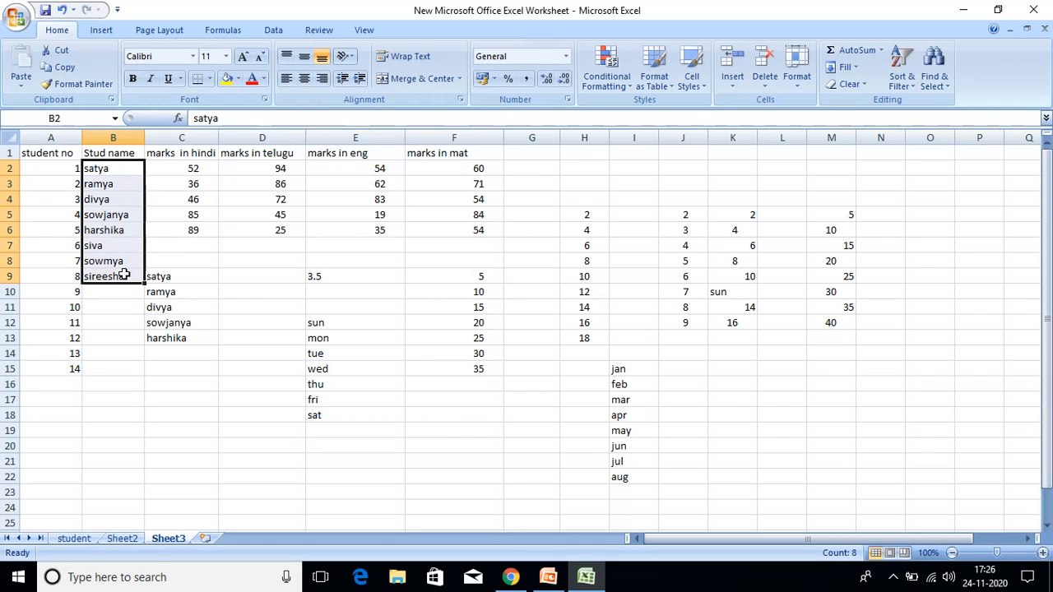
click(15, 20)
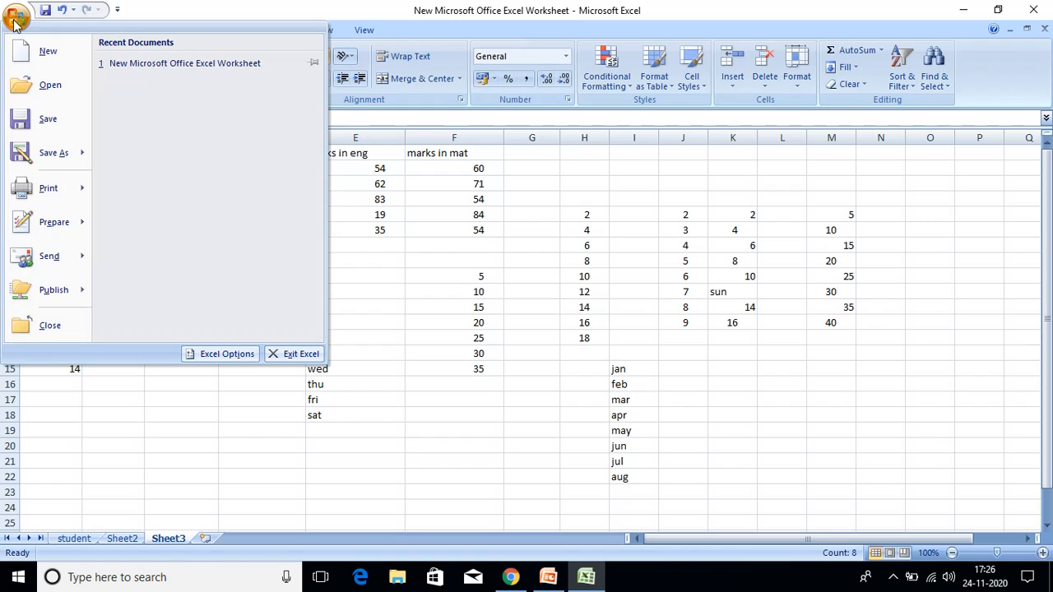
click(227, 356)
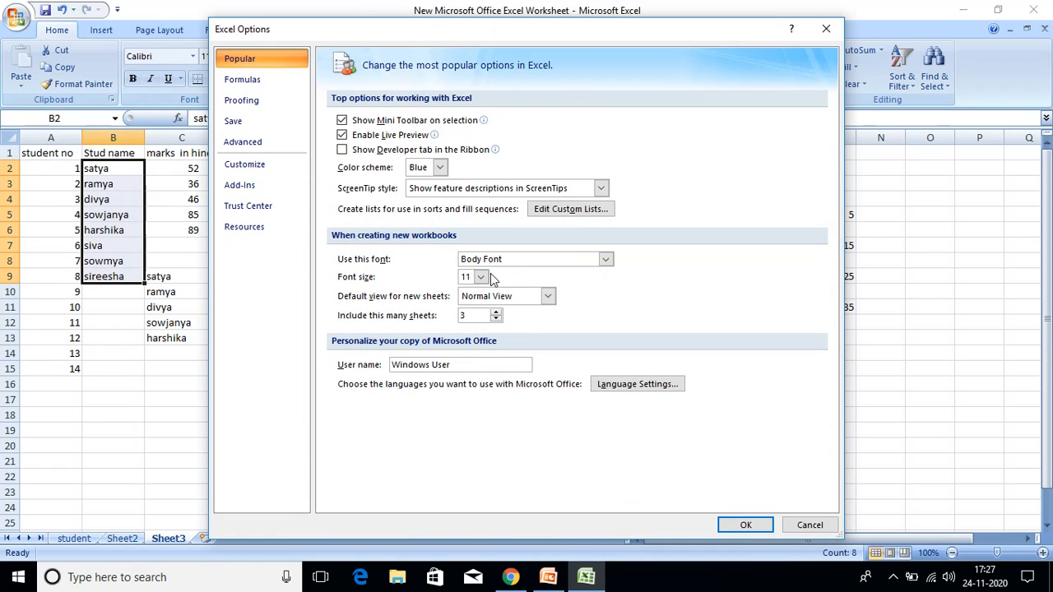
click(576, 211)
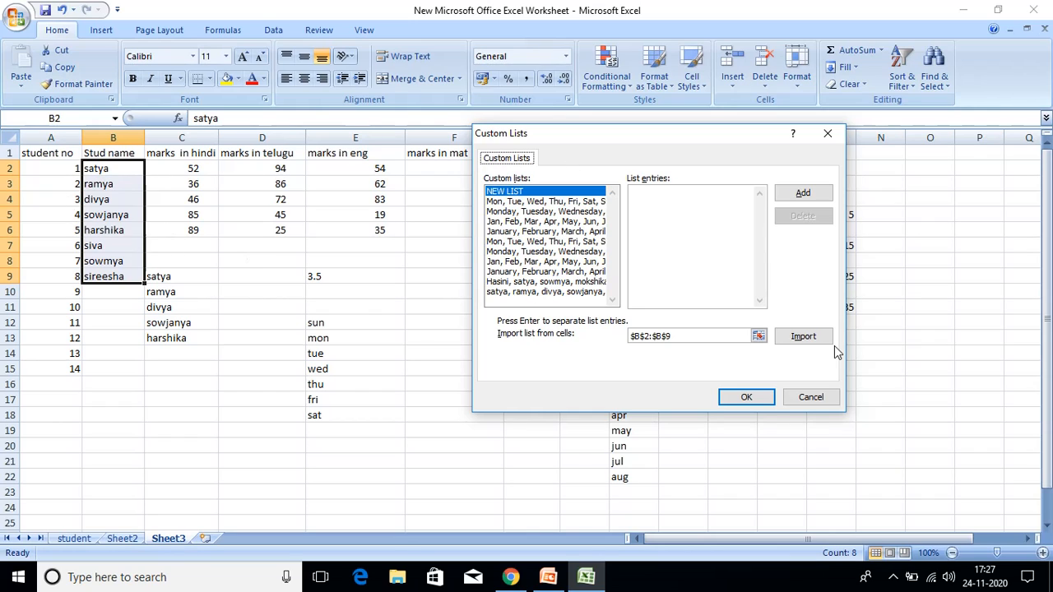
click(803, 337)
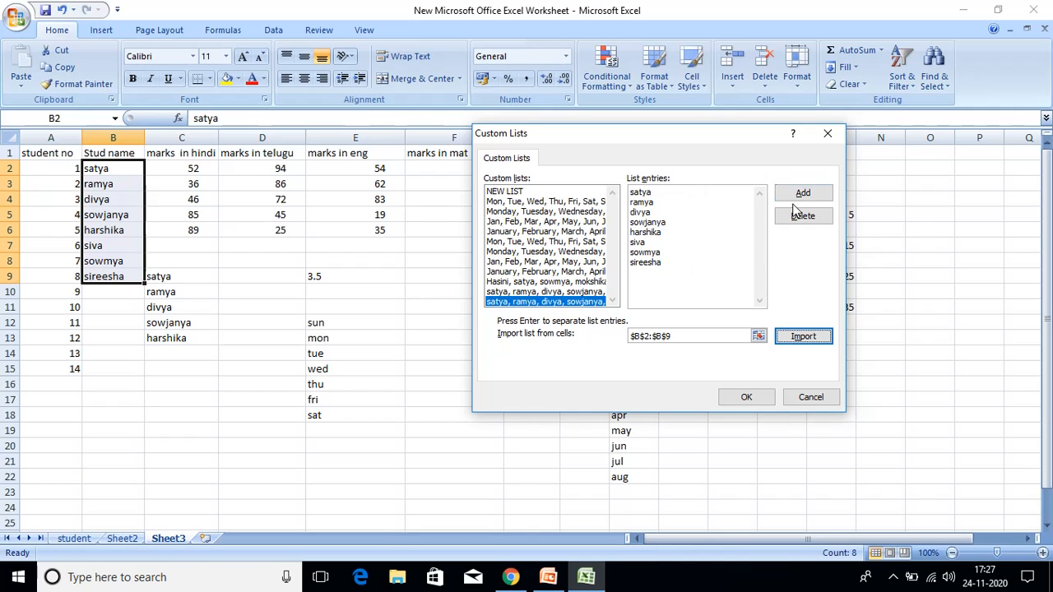
Step: Append one more student name to the end of the imported custom list's entries and accept the Excel options
click(672, 263)
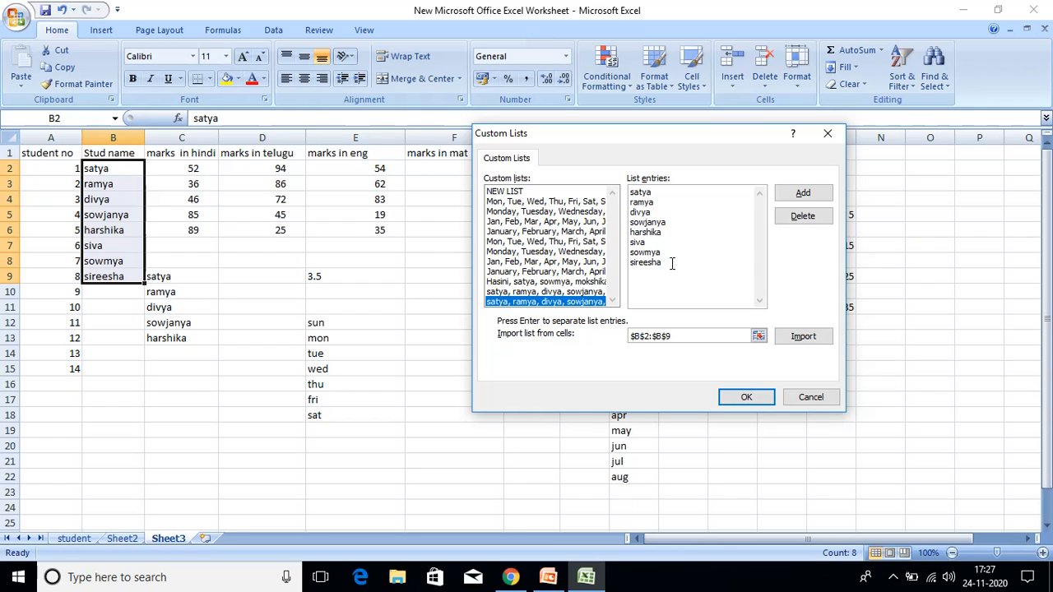
key(Return)
text(vijaya)
click(746, 397)
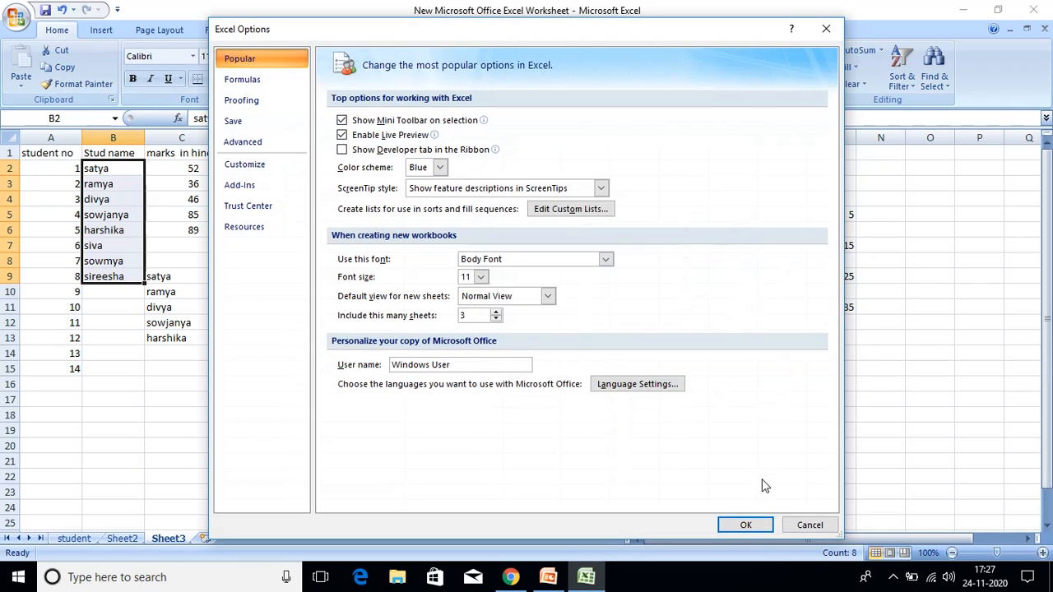
click(749, 523)
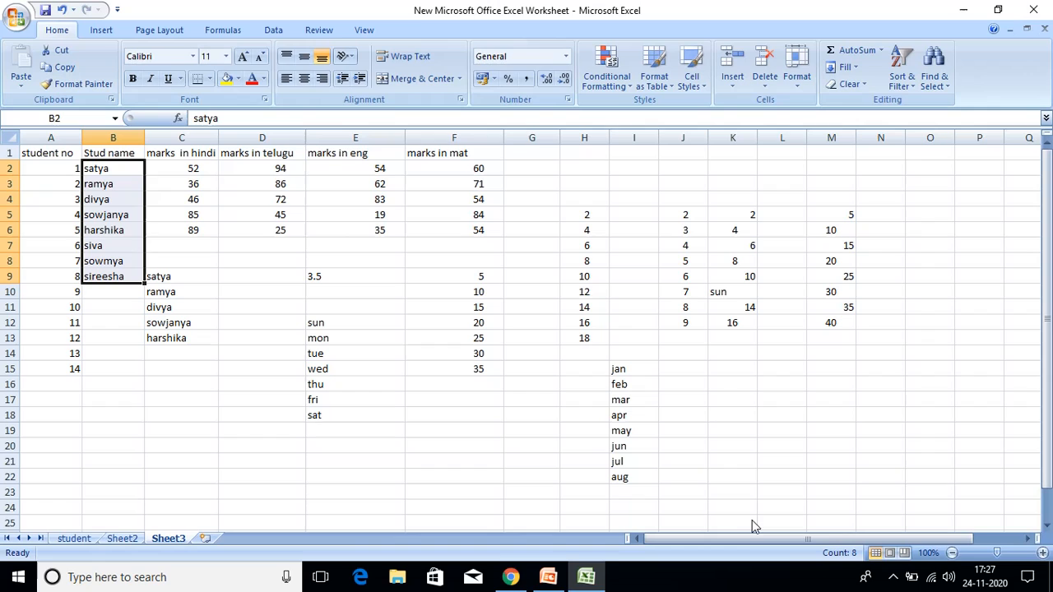
Step: Enter the first student name of the custom list in K15 and auto fill the list down to K23
click(733, 373)
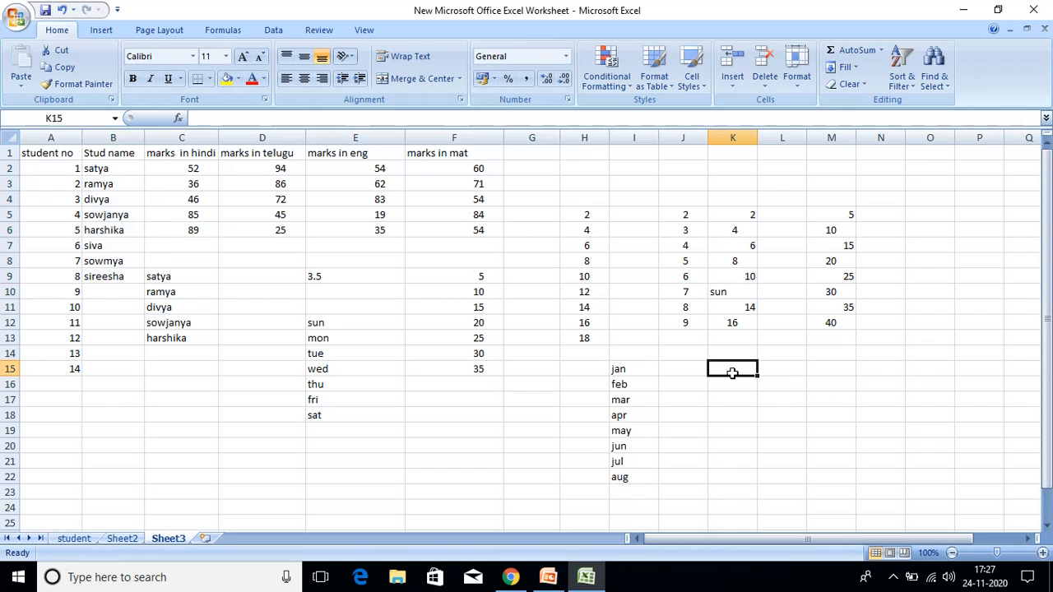
text(satya)
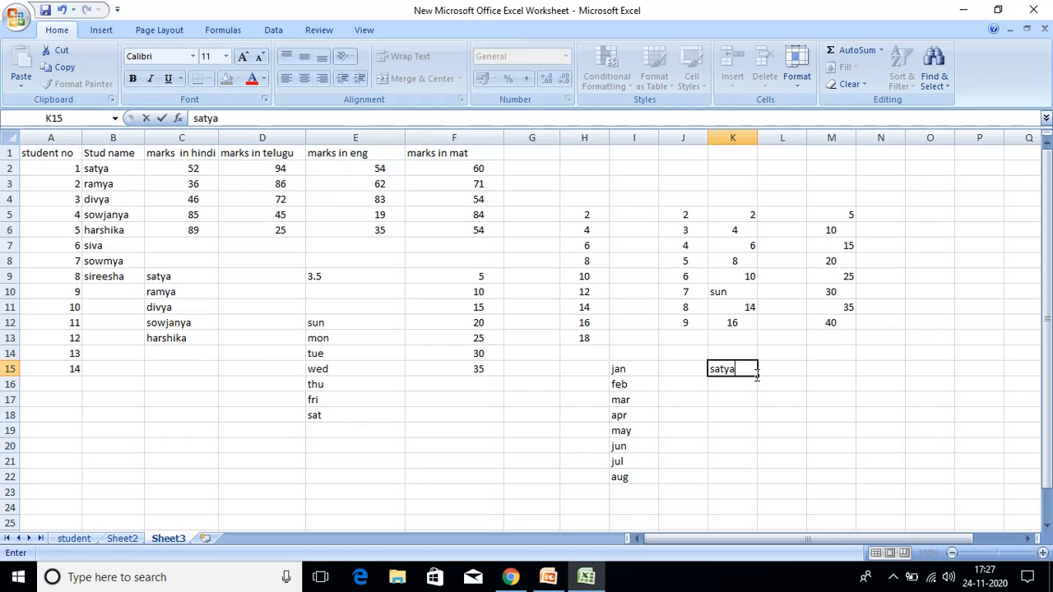
drag(757, 375, 763, 499)
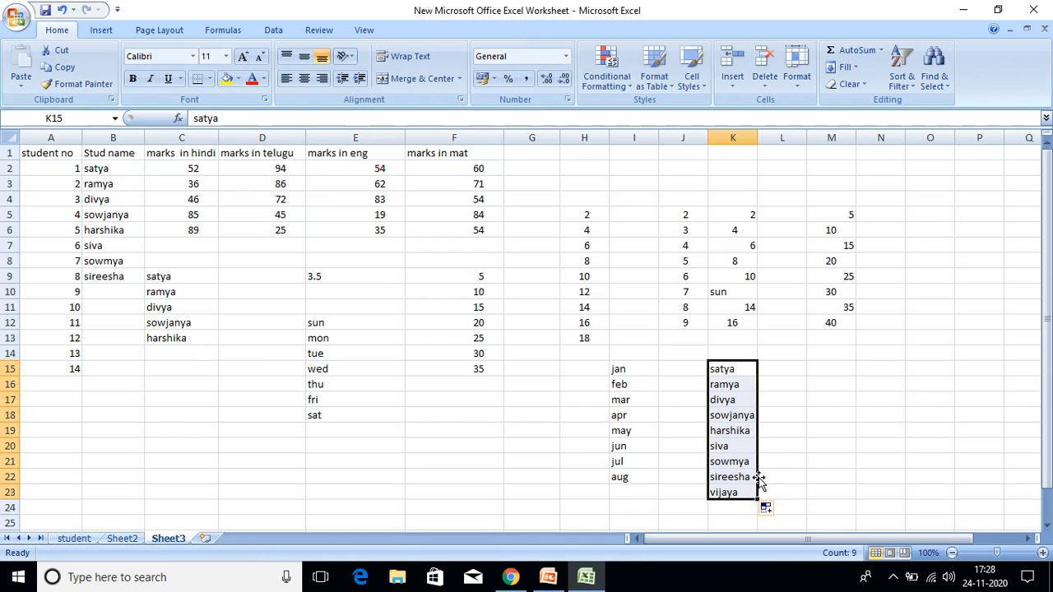